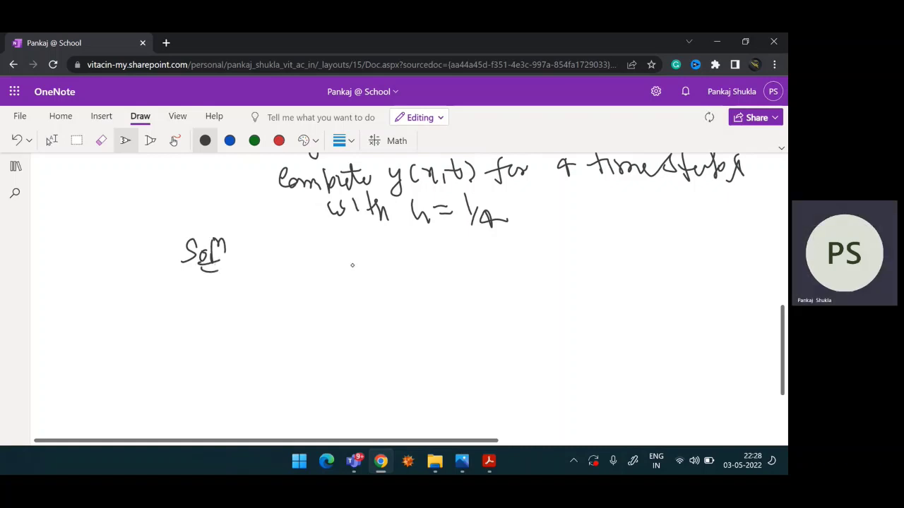
- Ink 'a=1, k =' after Soln, checking the given h above
{"action": "mouse_move", "coordinate": [353, 248]}
{"action": "left_mouse_down"}
{"action": "mouse_move", "coordinate": [373, 267]}
{"action": "mouse_move", "coordinate": [396, 261]}
{"action": "left_mouse_up"}
{"action": "mouse_move", "coordinate": [245, 247]}
{"action": "left_mouse_down"}
{"action": "mouse_move", "coordinate": [260, 267]}
{"action": "mouse_move", "coordinate": [316, 262]}
{"action": "left_mouse_up"}
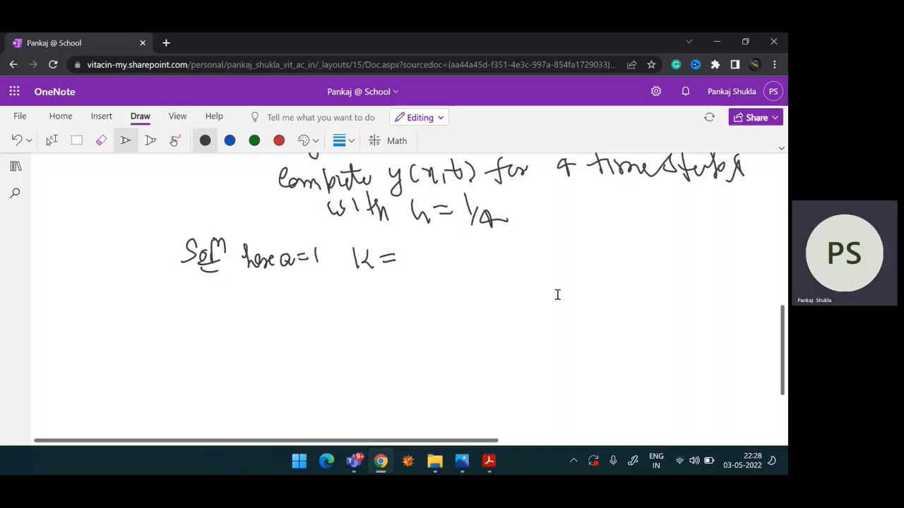
{"action": "scroll", "coordinate": [586, 281], "scroll_direction": "up", "scroll_amount": 3}
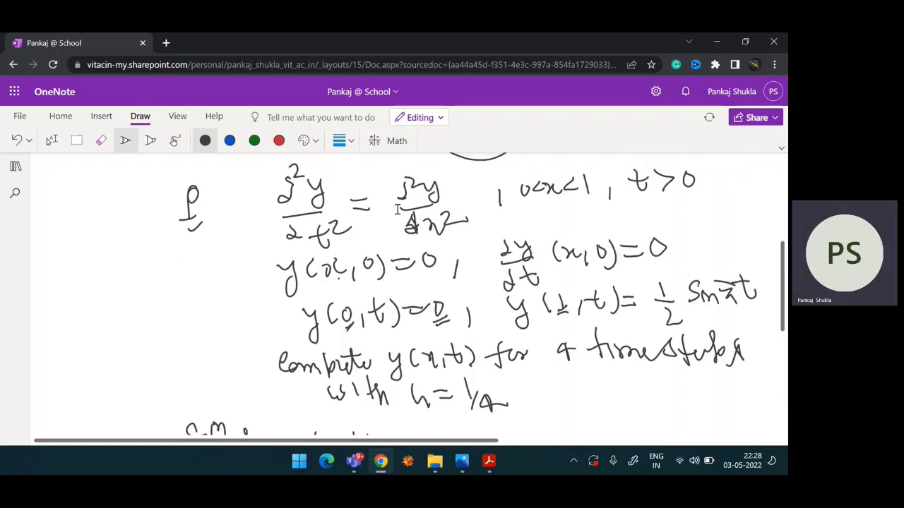
{"action": "scroll", "coordinate": [402, 226], "scroll_direction": "down", "scroll_amount": 3}
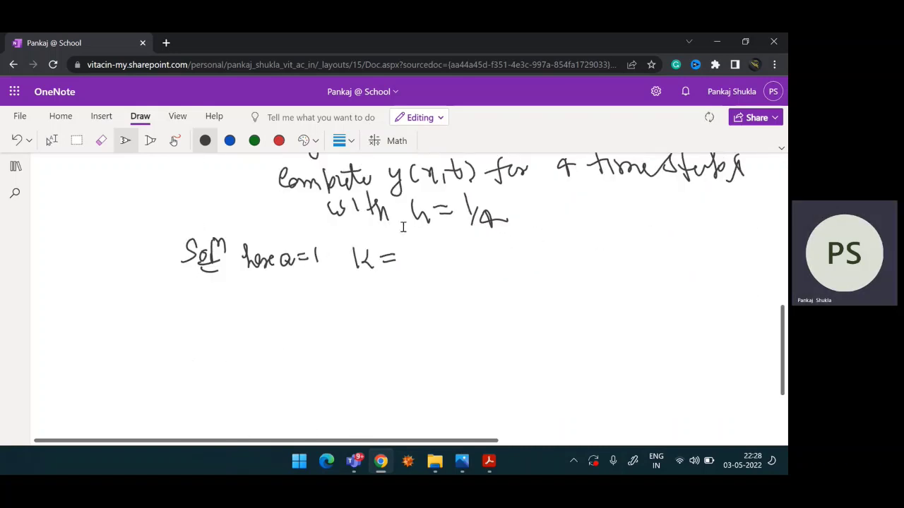
{"action": "left_click_drag", "start_coordinate": [335, 260], "coordinate": [327, 281]}
- Complete the line as k = h/a = 1/4 = .125
{"action": "mouse_move", "coordinate": [417, 241]}
{"action": "left_mouse_down"}
{"action": "mouse_move", "coordinate": [434, 273]}
{"action": "mouse_move", "coordinate": [450, 277]}
{"action": "mouse_move", "coordinate": [467, 277]}
{"action": "mouse_move", "coordinate": [491, 251]}
{"action": "mouse_move", "coordinate": [524, 253]}
{"action": "mouse_move", "coordinate": [522, 262]}
{"action": "mouse_move", "coordinate": [545, 268]}
{"action": "left_mouse_up"}
{"action": "left_click_drag", "start_coordinate": [555, 244], "coordinate": [614, 250]}
{"action": "mouse_move", "coordinate": [613, 233]}
{"action": "left_mouse_down"}
{"action": "mouse_move", "coordinate": [622, 247]}
{"action": "mouse_move", "coordinate": [602, 248]}
{"action": "left_mouse_up"}
{"action": "left_click_drag", "start_coordinate": [617, 227], "coordinate": [635, 224]}
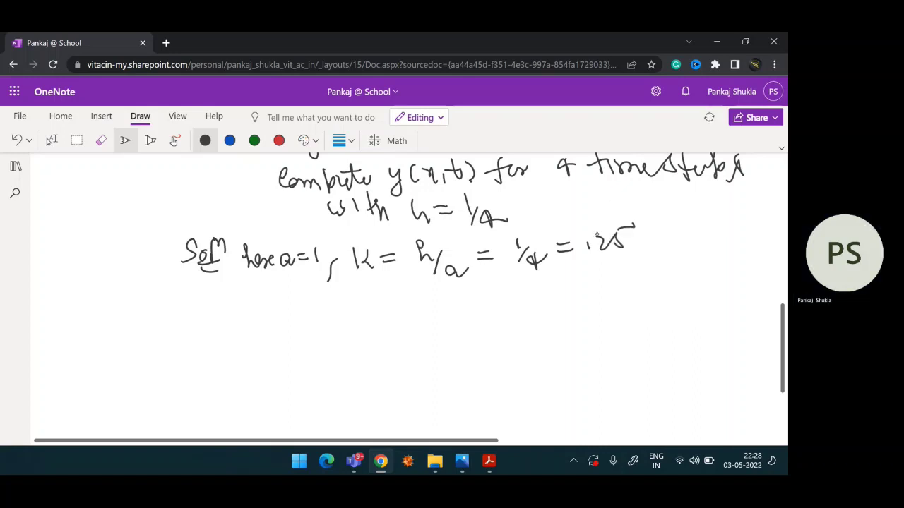
{"action": "left_click_drag", "start_coordinate": [587, 234], "coordinate": [612, 250]}
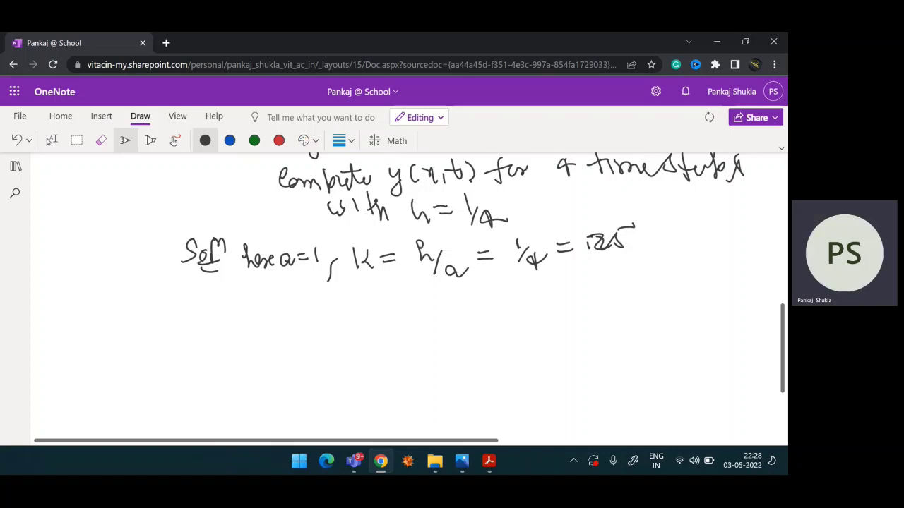
{"action": "scroll", "coordinate": [484, 261], "scroll_direction": "down", "scroll_amount": 1}
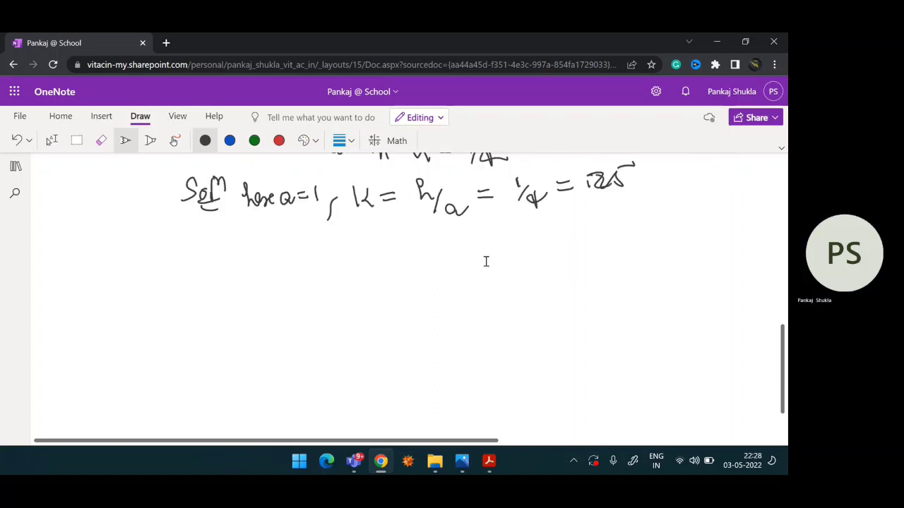
- Draw the table's t axis, header borders and a corner divider labelled x and t
{"action": "left_click_drag", "start_coordinate": [315, 237], "coordinate": [330, 394]}
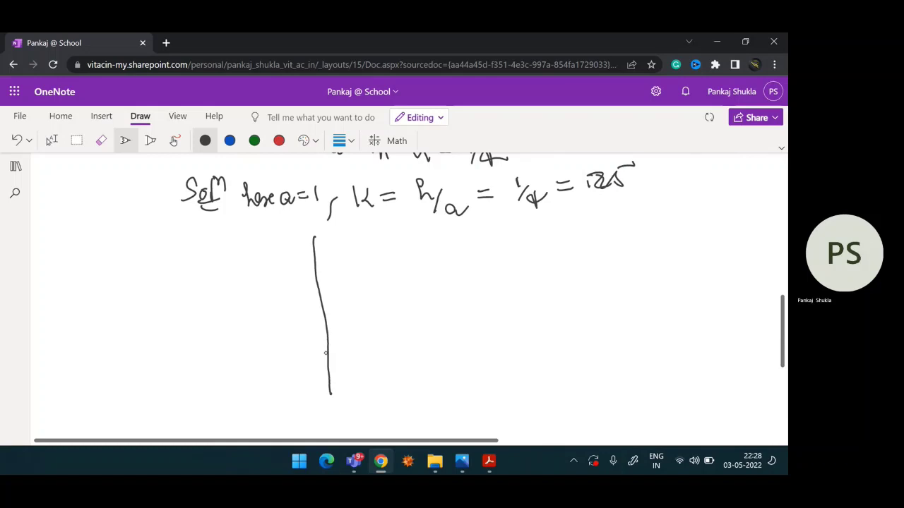
{"action": "left_click_drag", "start_coordinate": [286, 258], "coordinate": [635, 239]}
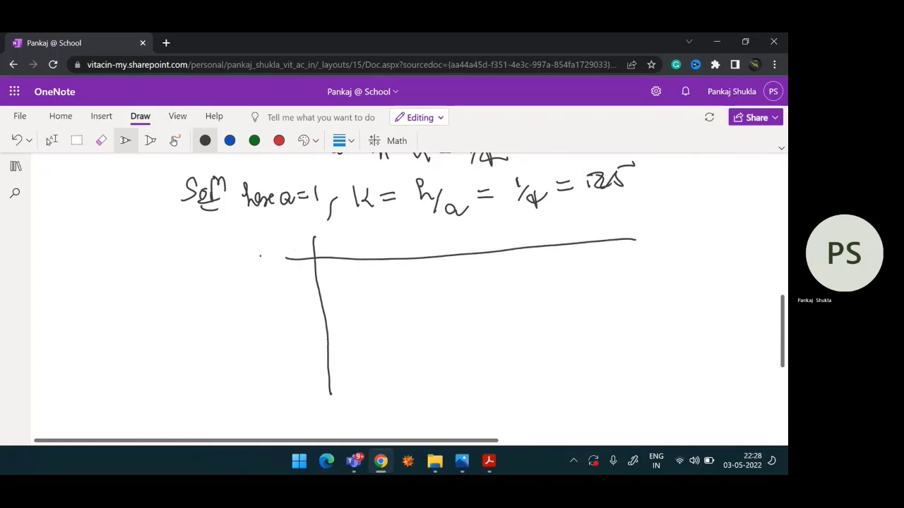
{"action": "left_click_drag", "start_coordinate": [259, 257], "coordinate": [293, 257]}
{"action": "left_click_drag", "start_coordinate": [256, 230], "coordinate": [635, 209]}
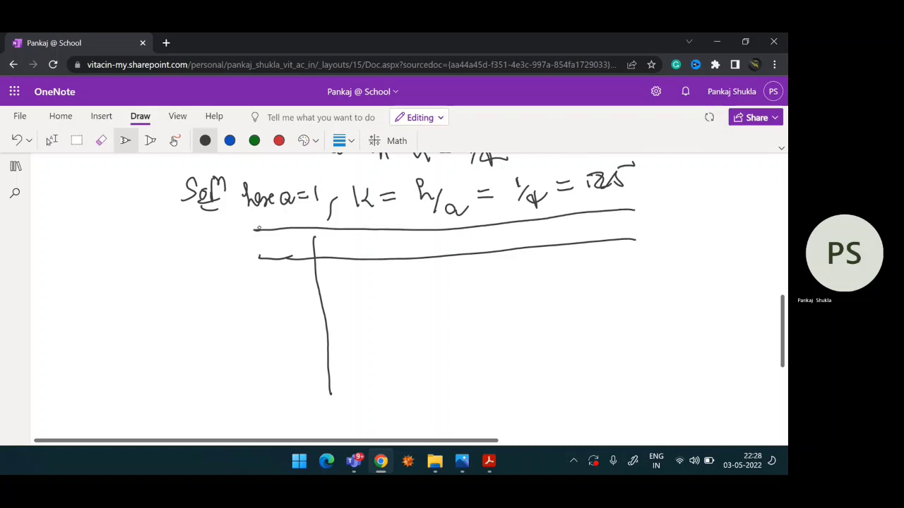
{"action": "left_click_drag", "start_coordinate": [247, 231], "coordinate": [320, 261]}
{"action": "left_click_drag", "start_coordinate": [281, 233], "coordinate": [285, 243]}
{"action": "mouse_move", "coordinate": [292, 234]}
{"action": "left_mouse_down"}
{"action": "mouse_move", "coordinate": [261, 247]}
{"action": "mouse_move", "coordinate": [313, 250]}
{"action": "mouse_move", "coordinate": [338, 240]}
{"action": "left_mouse_up"}
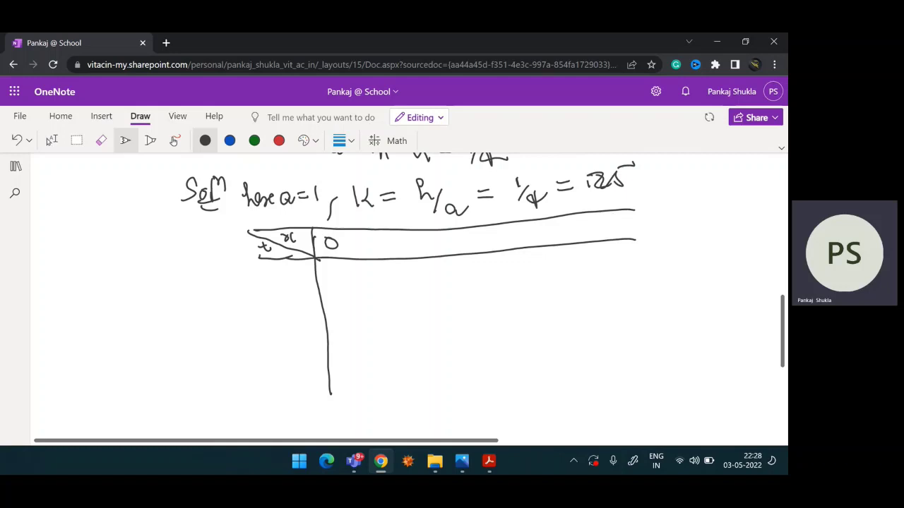
- Write x values 0.25, 0.50, 0.75 and 1 across the header row
{"action": "left_click_drag", "start_coordinate": [611, 216], "coordinate": [613, 229]}
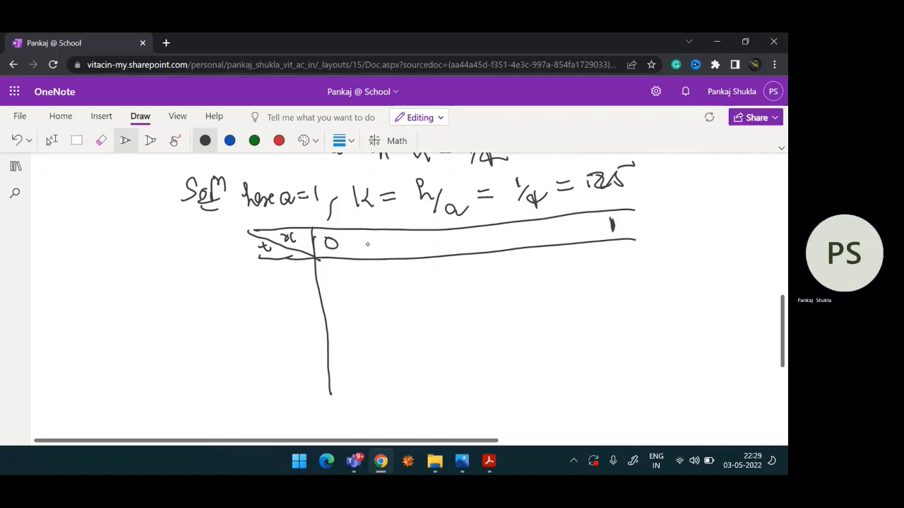
{"action": "mouse_move", "coordinate": [382, 239]}
{"action": "left_mouse_down"}
{"action": "mouse_move", "coordinate": [375, 246]}
{"action": "mouse_move", "coordinate": [408, 239]}
{"action": "mouse_move", "coordinate": [415, 248]}
{"action": "mouse_move", "coordinate": [419, 240]}
{"action": "mouse_move", "coordinate": [415, 249]}
{"action": "mouse_move", "coordinate": [427, 233]}
{"action": "left_mouse_up"}
{"action": "left_click", "coordinate": [392, 245]}
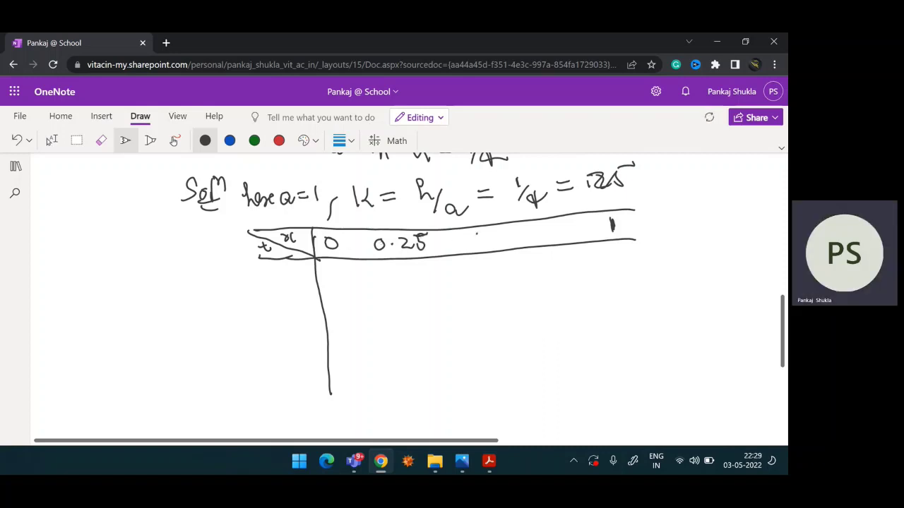
{"action": "mouse_move", "coordinate": [477, 233]}
{"action": "left_mouse_down"}
{"action": "mouse_move", "coordinate": [502, 240]}
{"action": "mouse_move", "coordinate": [505, 224]}
{"action": "mouse_move", "coordinate": [562, 225]}
{"action": "mouse_move", "coordinate": [554, 227]}
{"action": "mouse_move", "coordinate": [572, 239]}
{"action": "mouse_move", "coordinate": [601, 213]}
{"action": "left_mouse_up"}
{"action": "left_click", "coordinate": [485, 236]}
{"action": "left_click", "coordinate": [565, 233]}
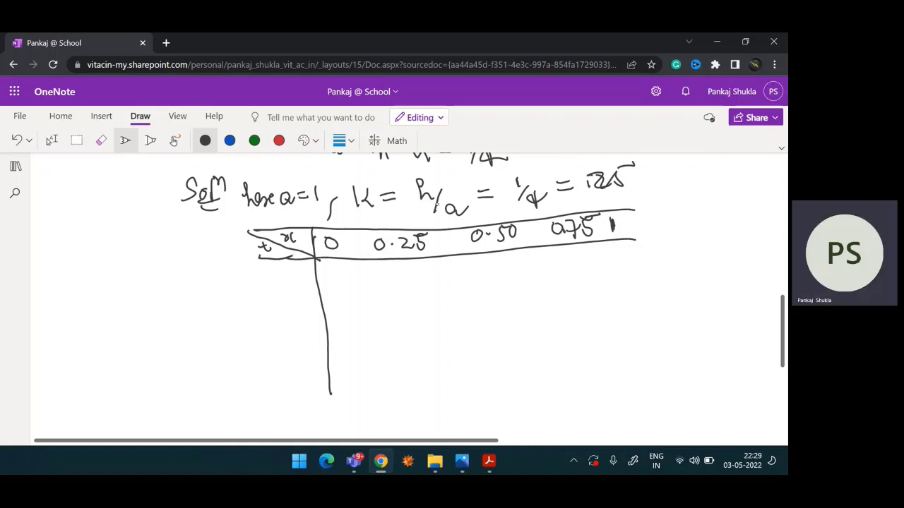
- Label the t rows 0, 0.25, 0.50, 0.75 and 1 down the side
{"action": "mouse_move", "coordinate": [297, 269]}
{"action": "left_mouse_down"}
{"action": "mouse_move", "coordinate": [288, 271]}
{"action": "mouse_move", "coordinate": [300, 269]}
{"action": "left_mouse_up"}
{"action": "mouse_move", "coordinate": [277, 301]}
{"action": "left_mouse_down"}
{"action": "mouse_move", "coordinate": [304, 316]}
{"action": "mouse_move", "coordinate": [316, 295]}
{"action": "left_mouse_up"}
{"action": "left_click", "coordinate": [290, 306]}
{"action": "left_click_drag", "start_coordinate": [279, 336], "coordinate": [305, 330]}
{"action": "left_click", "coordinate": [287, 342]}
{"action": "mouse_move", "coordinate": [295, 332]}
{"action": "left_mouse_down"}
{"action": "mouse_move", "coordinate": [297, 350]}
{"action": "mouse_move", "coordinate": [313, 346]}
{"action": "mouse_move", "coordinate": [317, 333]}
{"action": "left_mouse_up"}
{"action": "mouse_move", "coordinate": [283, 367]}
{"action": "left_mouse_down"}
{"action": "mouse_move", "coordinate": [280, 377]}
{"action": "mouse_move", "coordinate": [285, 367]}
{"action": "mouse_move", "coordinate": [309, 377]}
{"action": "mouse_move", "coordinate": [322, 357]}
{"action": "left_mouse_up"}
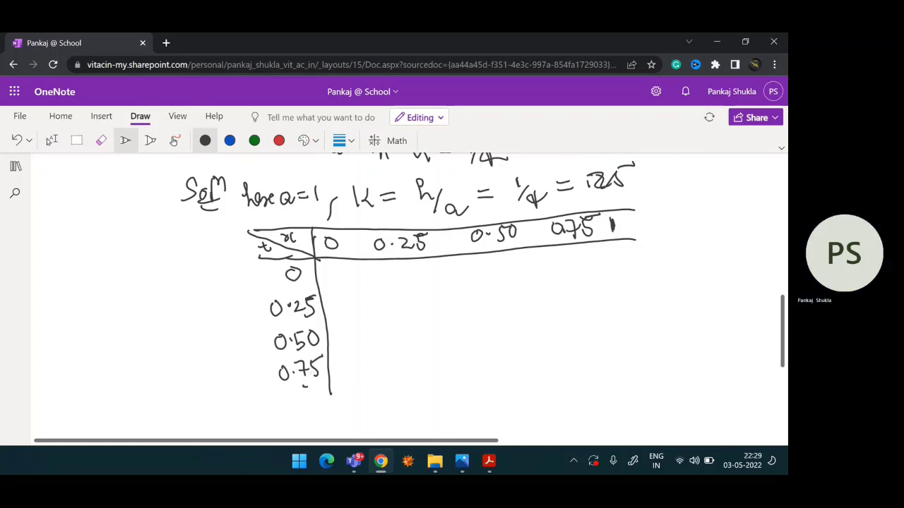
{"action": "left_click_drag", "start_coordinate": [304, 386], "coordinate": [307, 399]}
{"action": "left_click", "coordinate": [291, 373]}
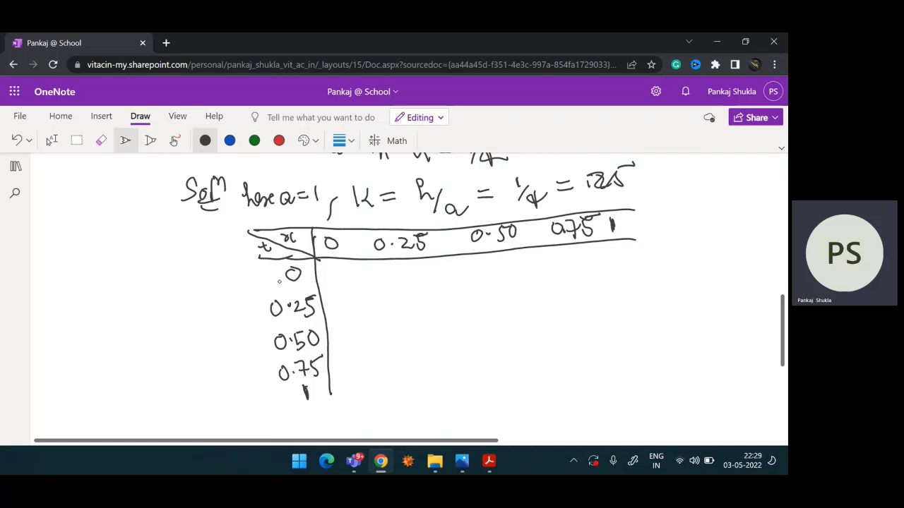
- Rule horizontal lines under the t = 0, 0.25, 0.50 and 0.75 rows, plus the right border
{"action": "left_click_drag", "start_coordinate": [279, 282], "coordinate": [662, 274]}
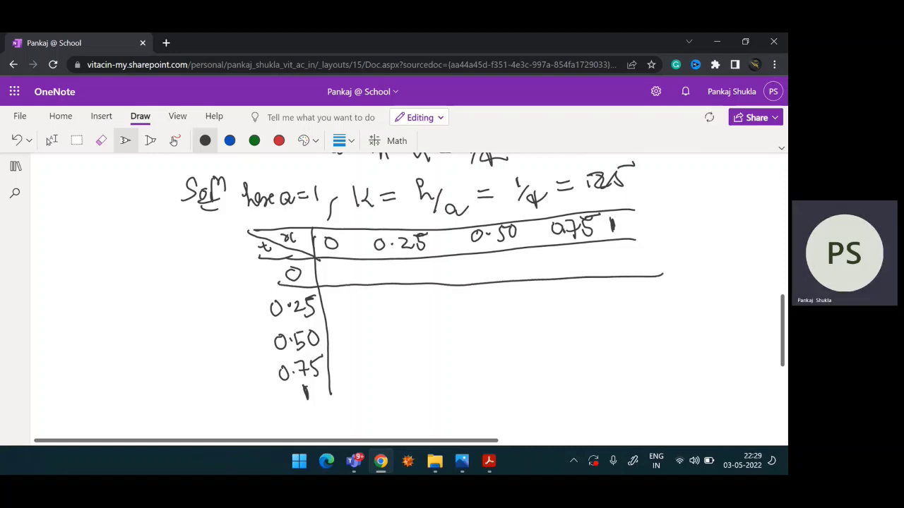
{"action": "left_click_drag", "start_coordinate": [267, 322], "coordinate": [683, 309]}
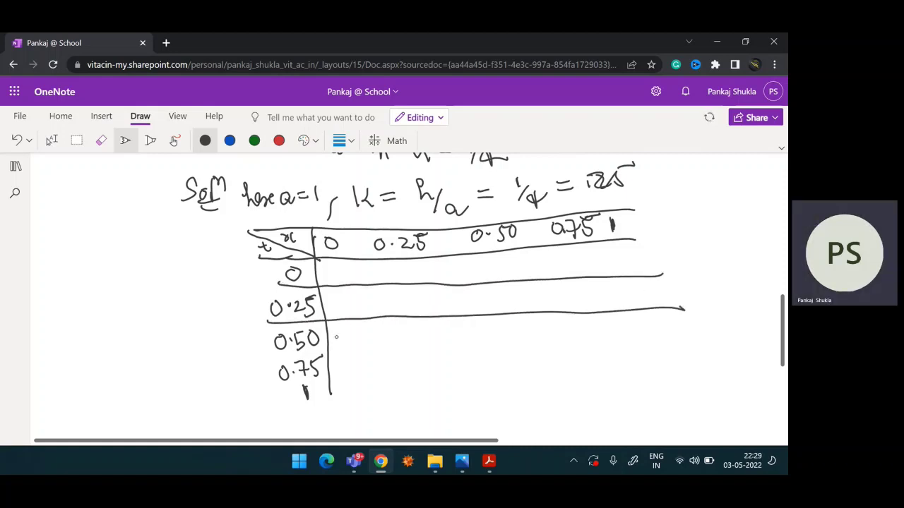
{"action": "mouse_move", "coordinate": [273, 360]}
{"action": "left_mouse_down"}
{"action": "mouse_move", "coordinate": [437, 345]}
{"action": "mouse_move", "coordinate": [700, 346]}
{"action": "left_mouse_up"}
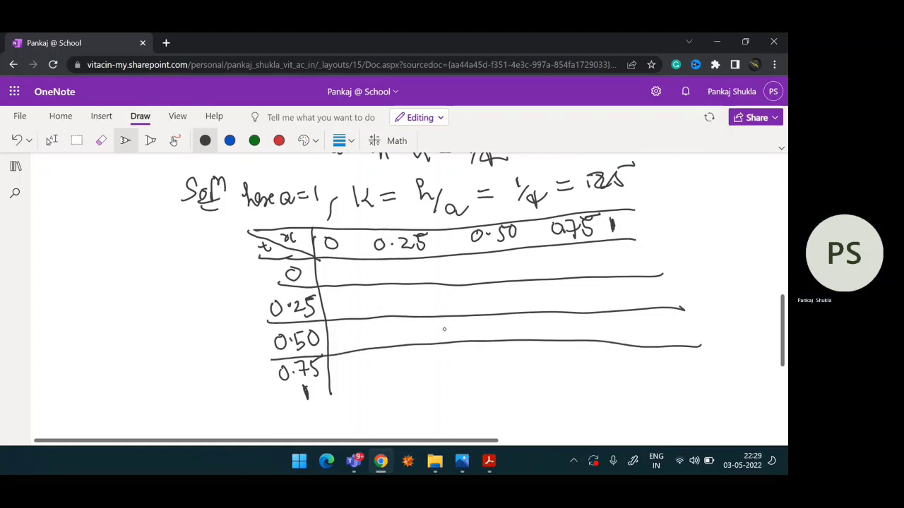
{"action": "left_click_drag", "start_coordinate": [270, 386], "coordinate": [698, 375]}
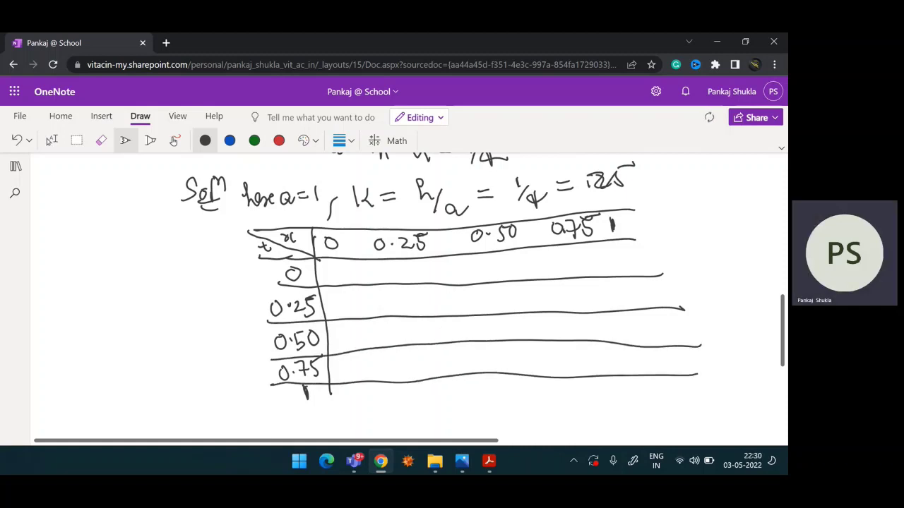
{"action": "left_click_drag", "start_coordinate": [633, 205], "coordinate": [674, 400]}
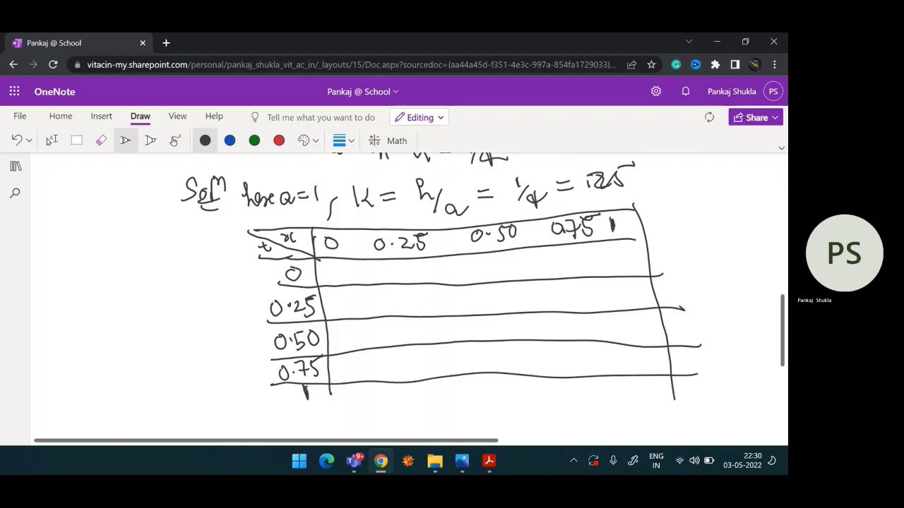
- Draw vertical dividers between the x columns and a margin line left of the table
{"action": "left_click_drag", "start_coordinate": [597, 202], "coordinate": [627, 418]}
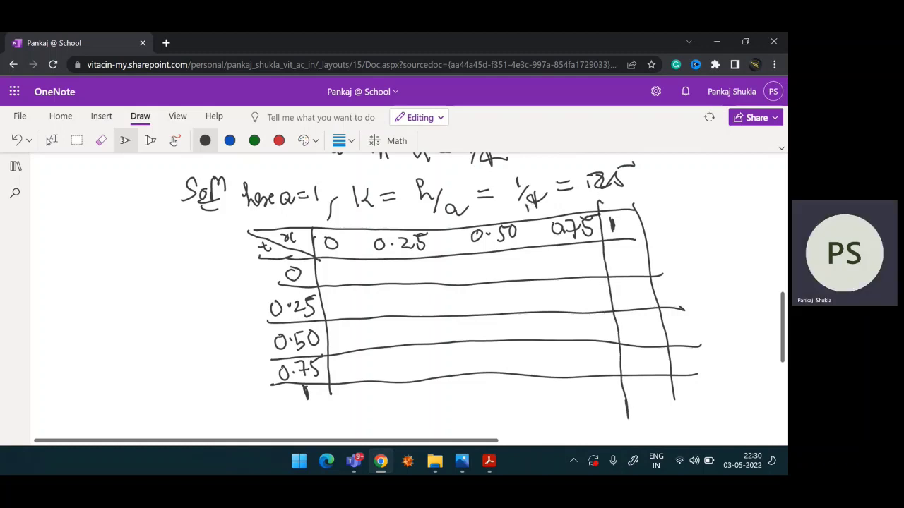
{"action": "left_click_drag", "start_coordinate": [527, 212], "coordinate": [554, 409]}
{"action": "left_click_drag", "start_coordinate": [451, 219], "coordinate": [473, 421]}
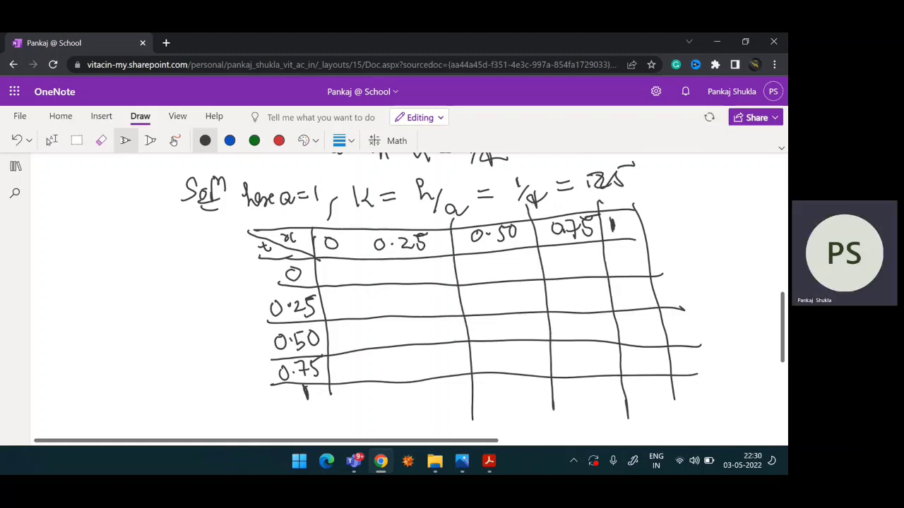
{"action": "left_click_drag", "start_coordinate": [359, 217], "coordinate": [386, 421]}
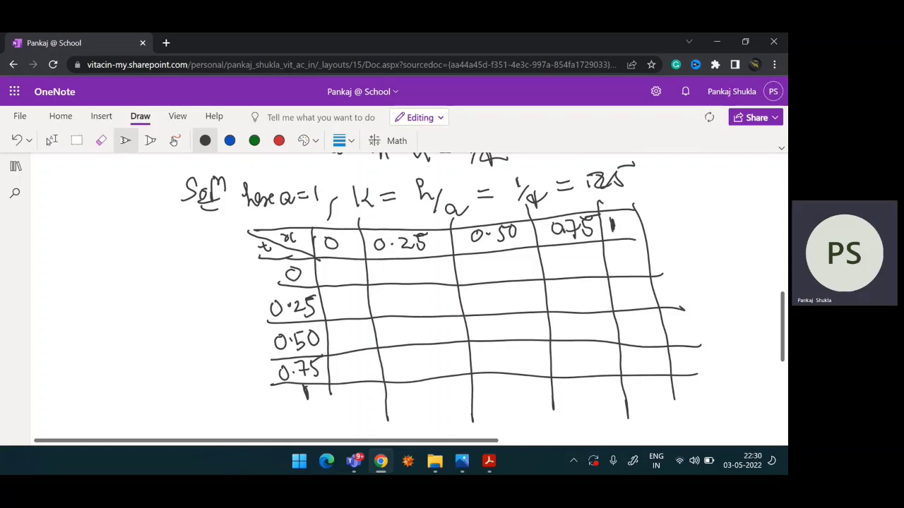
{"action": "left_click_drag", "start_coordinate": [225, 228], "coordinate": [242, 435]}
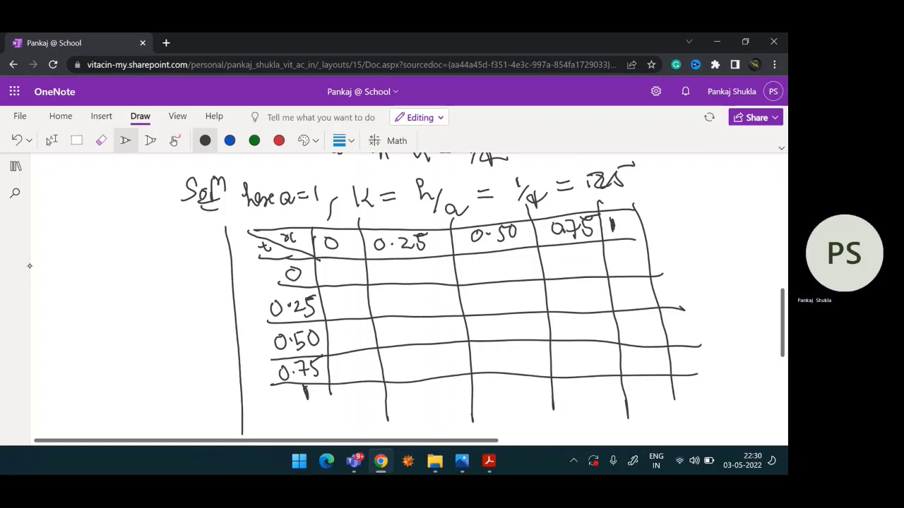
- Begin writing 'y(0,t) =' to the left of the table
{"action": "mouse_move", "coordinate": [47, 242]}
{"action": "left_mouse_down"}
{"action": "mouse_move", "coordinate": [56, 247]}
{"action": "mouse_move", "coordinate": [50, 282]}
{"action": "left_mouse_up"}
{"action": "mouse_move", "coordinate": [73, 238]}
{"action": "left_mouse_down"}
{"action": "mouse_move", "coordinate": [70, 259]}
{"action": "mouse_move", "coordinate": [87, 242]}
{"action": "mouse_move", "coordinate": [96, 262]}
{"action": "left_mouse_up"}
{"action": "mouse_move", "coordinate": [103, 230]}
{"action": "left_mouse_down"}
{"action": "mouse_move", "coordinate": [106, 247]}
{"action": "mouse_move", "coordinate": [113, 244]}
{"action": "left_mouse_up"}
{"action": "left_click_drag", "start_coordinate": [102, 238], "coordinate": [121, 247]}
{"action": "left_click_drag", "start_coordinate": [134, 227], "coordinate": [165, 223]}
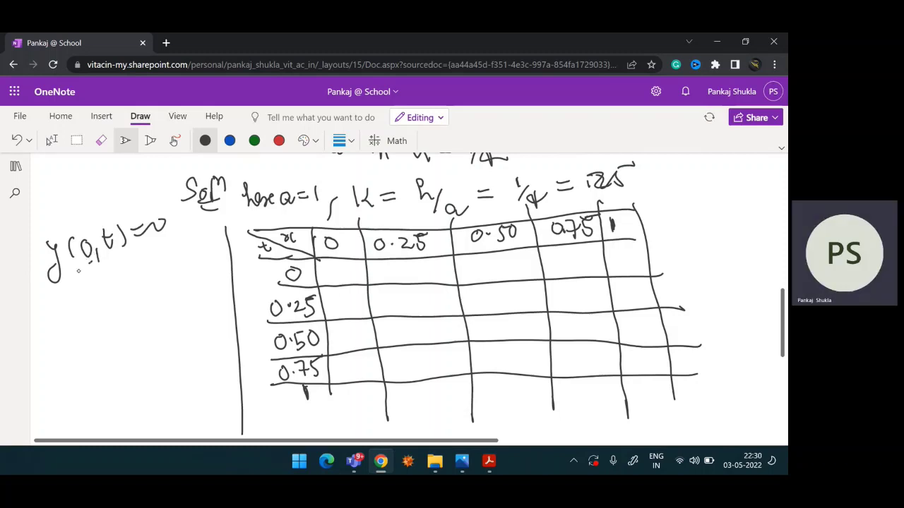
- Note 'x=0, t=0' under y(0,t)=0 and fill 0 down the x = 0 column
{"action": "left_click_drag", "start_coordinate": [77, 281], "coordinate": [89, 294]}
{"action": "mouse_move", "coordinate": [96, 281]}
{"action": "left_mouse_down"}
{"action": "mouse_move", "coordinate": [83, 294]}
{"action": "mouse_move", "coordinate": [106, 277]}
{"action": "left_mouse_up"}
{"action": "left_click_drag", "start_coordinate": [103, 275], "coordinate": [121, 279]}
{"action": "left_click_drag", "start_coordinate": [134, 263], "coordinate": [153, 281]}
{"action": "mouse_move", "coordinate": [168, 250]}
{"action": "left_mouse_down"}
{"action": "mouse_move", "coordinate": [178, 266]}
{"action": "mouse_move", "coordinate": [174, 256]}
{"action": "mouse_move", "coordinate": [191, 241]}
{"action": "left_mouse_up"}
{"action": "left_click_drag", "start_coordinate": [181, 254], "coordinate": [209, 230]}
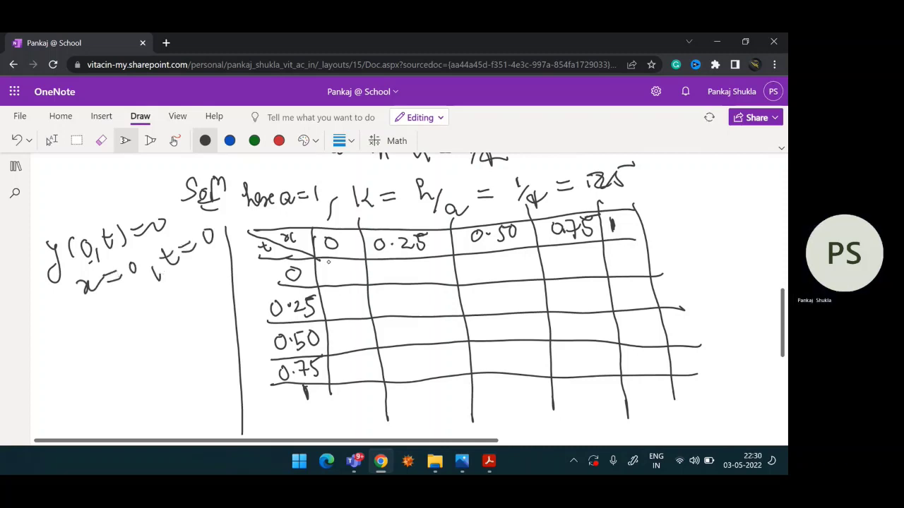
{"action": "mouse_move", "coordinate": [334, 265]}
{"action": "left_mouse_down"}
{"action": "mouse_move", "coordinate": [331, 276]}
{"action": "mouse_move", "coordinate": [335, 265]}
{"action": "left_mouse_up"}
{"action": "mouse_move", "coordinate": [342, 296]}
{"action": "left_mouse_down"}
{"action": "mouse_move", "coordinate": [338, 303]}
{"action": "mouse_move", "coordinate": [344, 297]}
{"action": "left_mouse_up"}
{"action": "mouse_move", "coordinate": [350, 327]}
{"action": "left_mouse_down"}
{"action": "mouse_move", "coordinate": [343, 341]}
{"action": "mouse_move", "coordinate": [351, 328]}
{"action": "mouse_move", "coordinate": [354, 391]}
{"action": "left_mouse_up"}
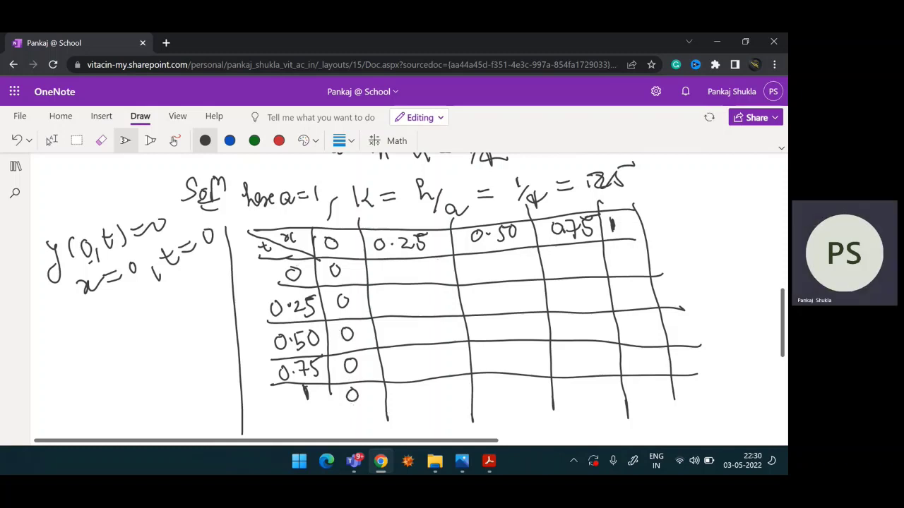
- Write y(1,t) = 1/2 sin πt beside the table and start the x = 1 column
{"action": "mouse_move", "coordinate": [66, 326]}
{"action": "left_mouse_down"}
{"action": "mouse_move", "coordinate": [80, 346]}
{"action": "mouse_move", "coordinate": [73, 363]}
{"action": "left_mouse_up"}
{"action": "mouse_move", "coordinate": [92, 313]}
{"action": "left_mouse_down"}
{"action": "mouse_move", "coordinate": [89, 333]}
{"action": "mouse_move", "coordinate": [106, 324]}
{"action": "left_mouse_up"}
{"action": "mouse_move", "coordinate": [117, 317]}
{"action": "left_mouse_down"}
{"action": "mouse_move", "coordinate": [118, 328]}
{"action": "mouse_move", "coordinate": [135, 311]}
{"action": "left_mouse_up"}
{"action": "mouse_move", "coordinate": [140, 300]}
{"action": "left_mouse_down"}
{"action": "mouse_move", "coordinate": [144, 318]}
{"action": "mouse_move", "coordinate": [169, 299]}
{"action": "mouse_move", "coordinate": [174, 319]}
{"action": "mouse_move", "coordinate": [188, 319]}
{"action": "left_mouse_up"}
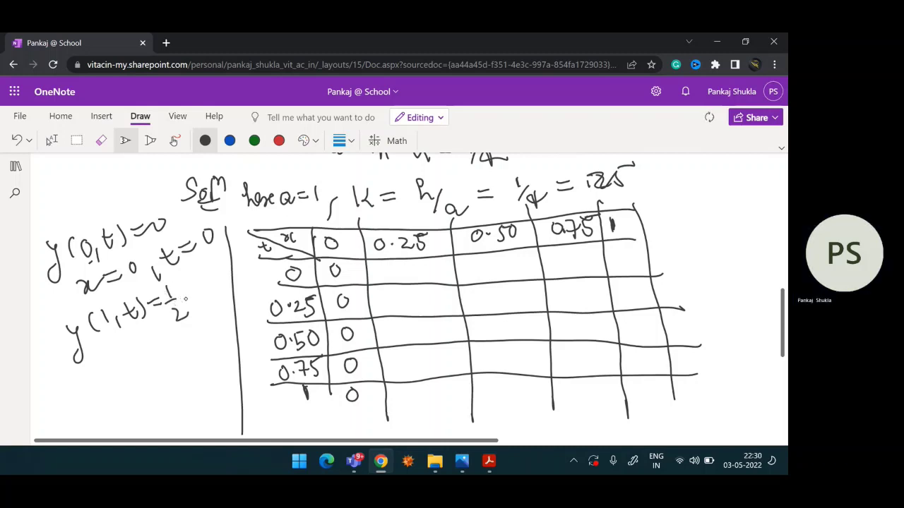
{"action": "mouse_move", "coordinate": [188, 273]}
{"action": "left_mouse_down"}
{"action": "mouse_move", "coordinate": [179, 286]}
{"action": "mouse_move", "coordinate": [222, 258]}
{"action": "left_mouse_up"}
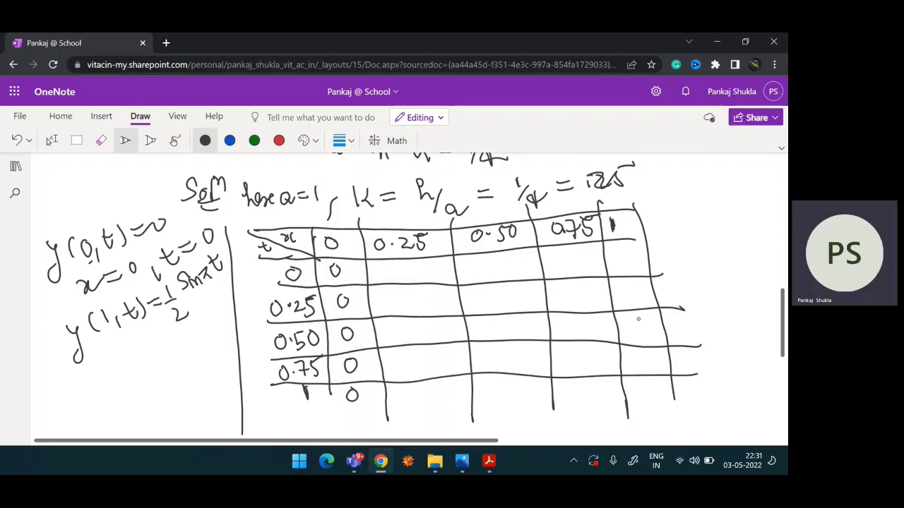
{"action": "left_click_drag", "start_coordinate": [642, 339], "coordinate": [649, 385]}
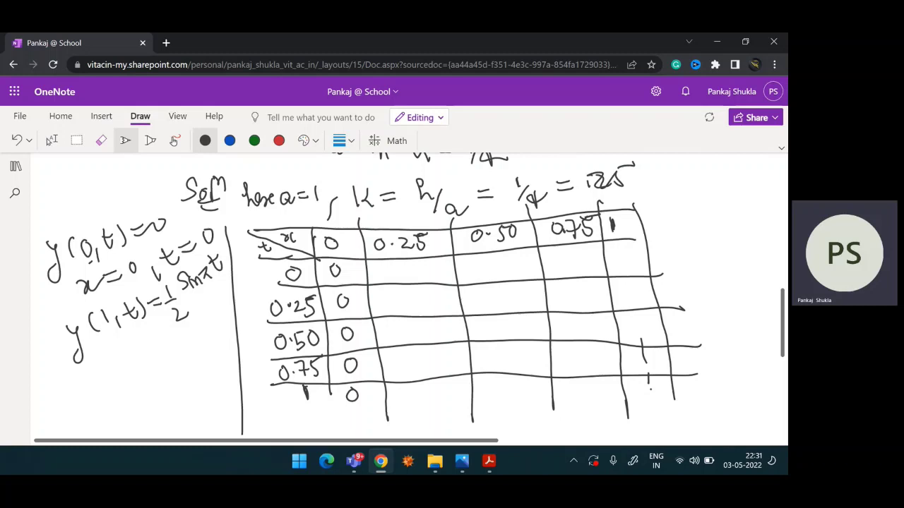